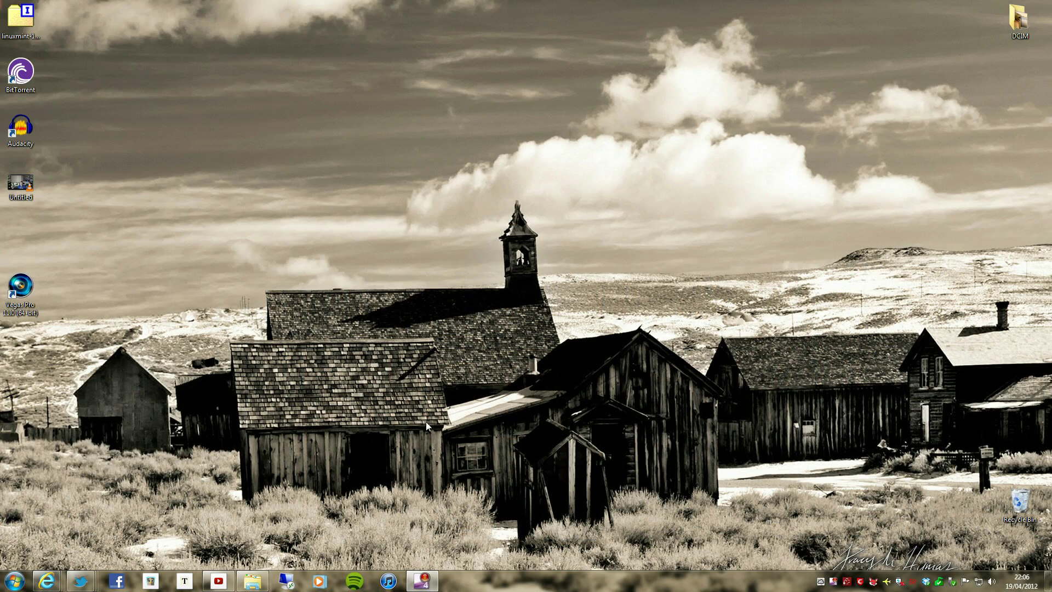
# Launch Vegas Pro and import 00000.MTS and audio.wav into Project Media.
pyautogui.doubleClick(22, 288)
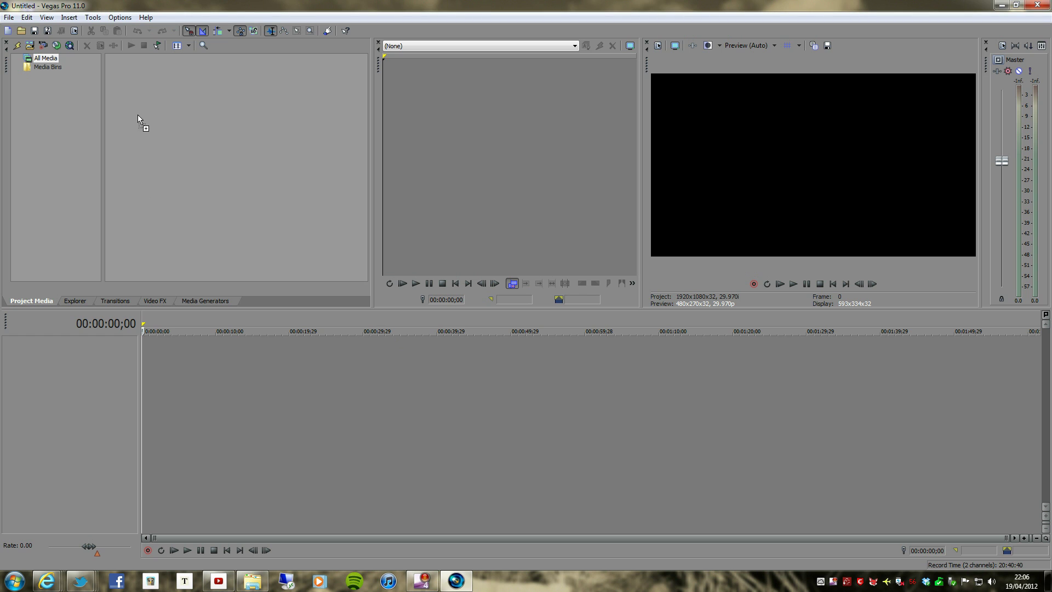
pyautogui.moveTo(138, 114); pyautogui.dragTo(137, 114)
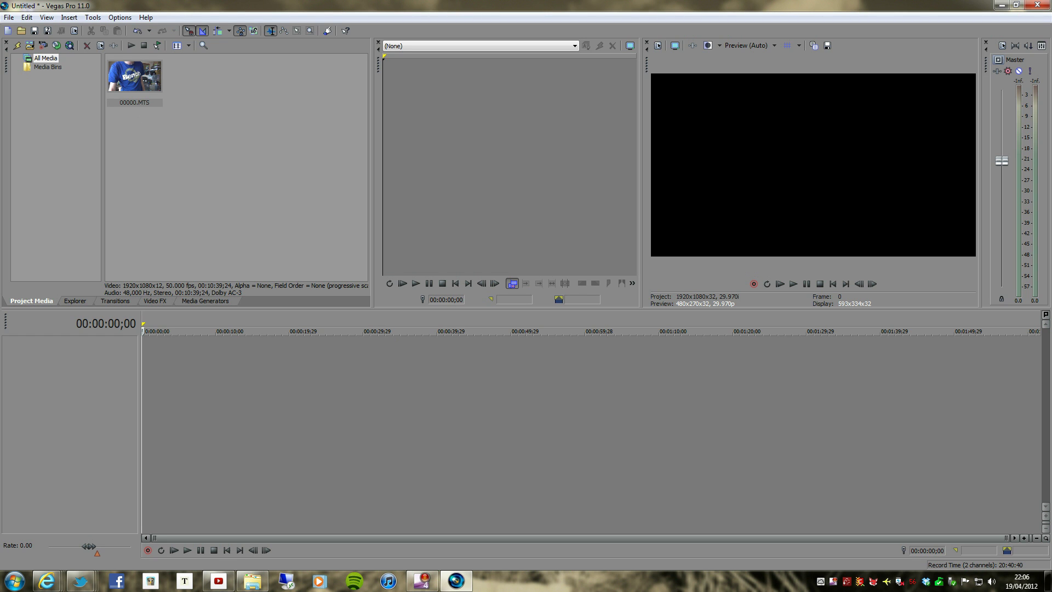
pyautogui.moveTo(252, 76); pyautogui.dragTo(197, 86)
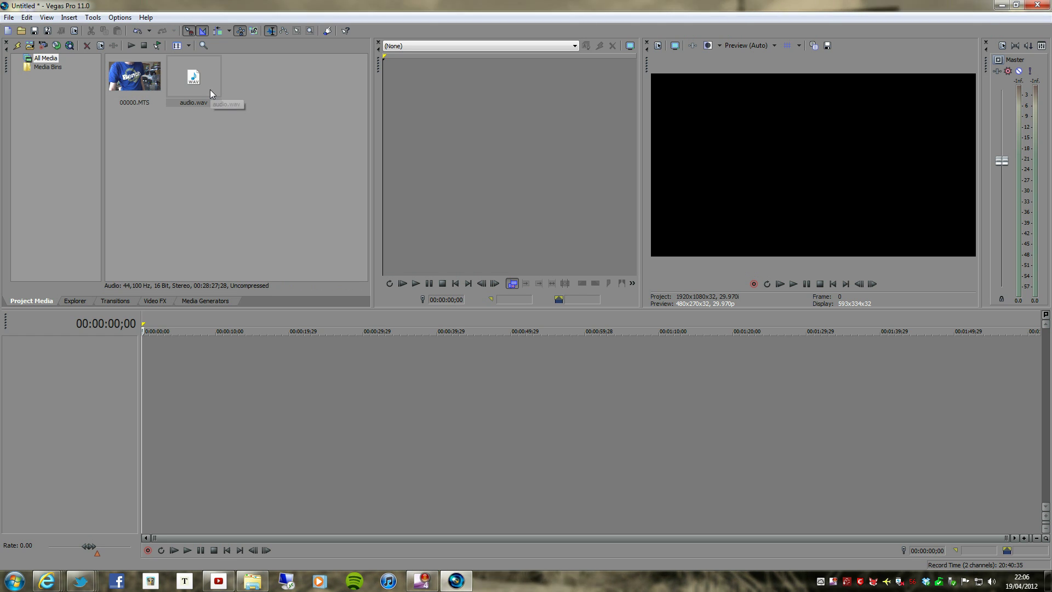
pyautogui.click(143, 78)
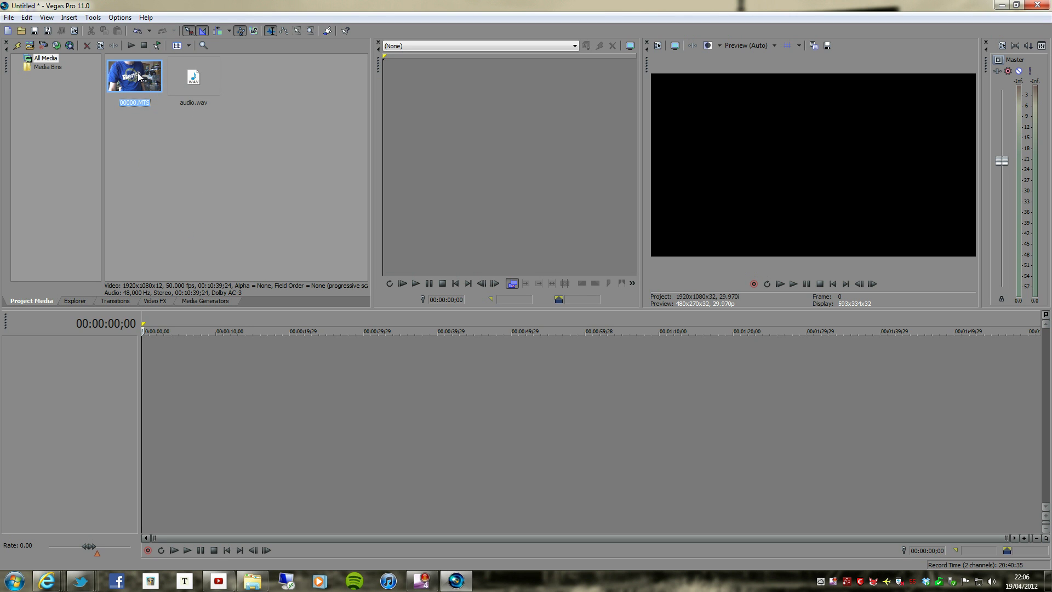
# Place 00000.MTS on the timeline and drop audio.wav below it as track 3.
pyautogui.moveTo(136, 78); pyautogui.dragTo(143, 369)
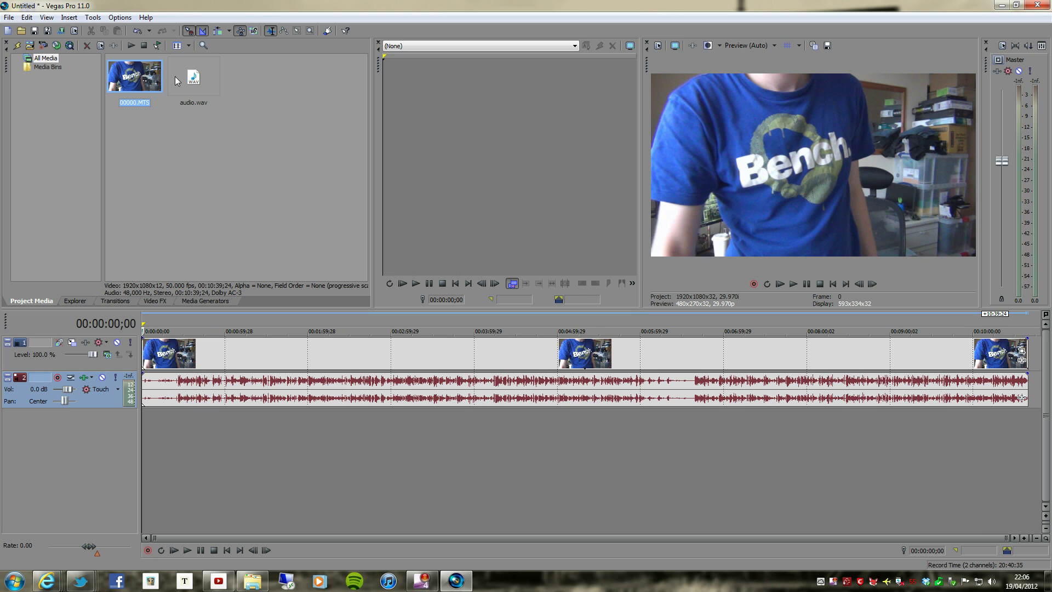
pyautogui.click(197, 77)
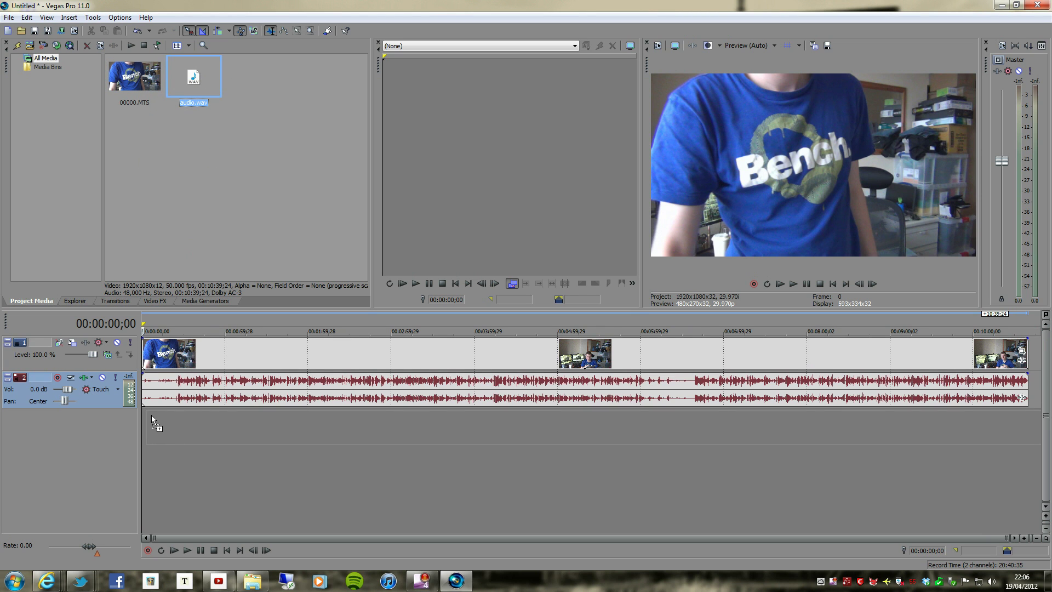
pyautogui.moveTo(152, 415); pyautogui.dragTo(148, 416)
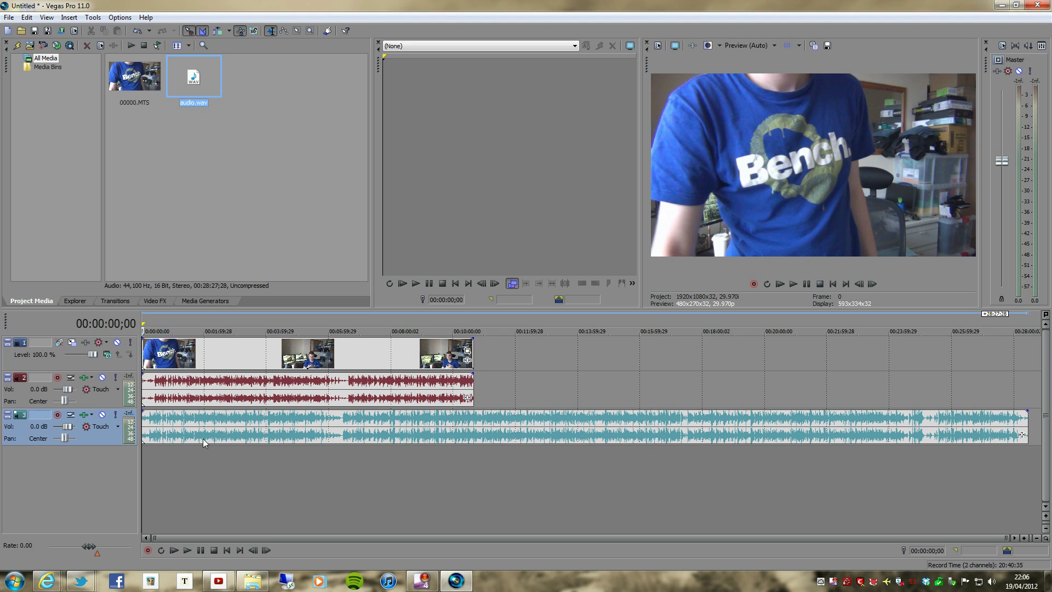
# Set the cursor at the camera audio's first loud spike near 00:00:25;19, adjusted frame by frame.
pyautogui.click(167, 396)
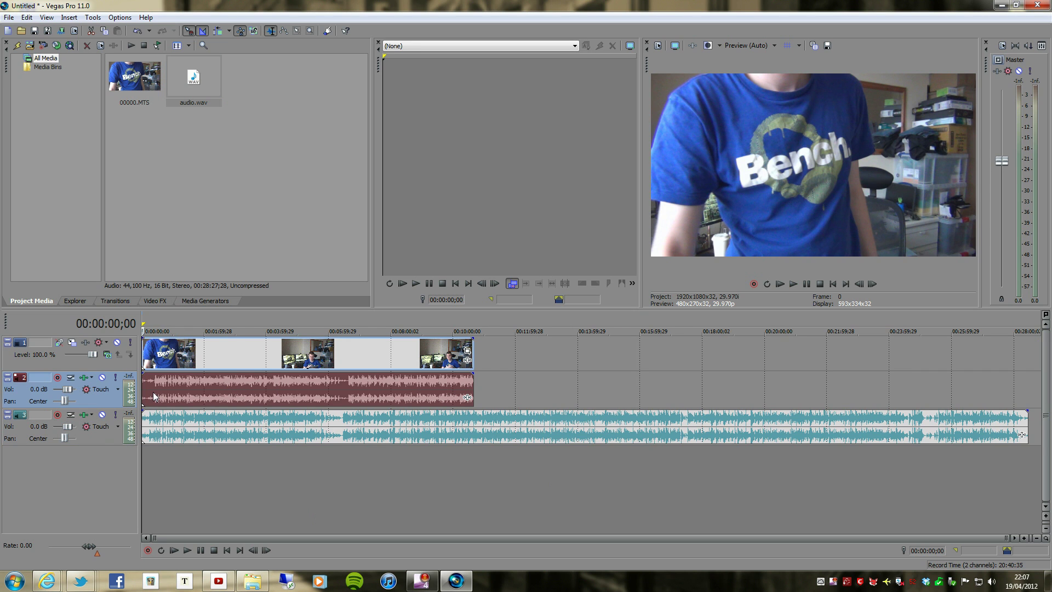
pyautogui.scroll(5, 163, 392)
pyautogui.scroll(3, 187, 390)
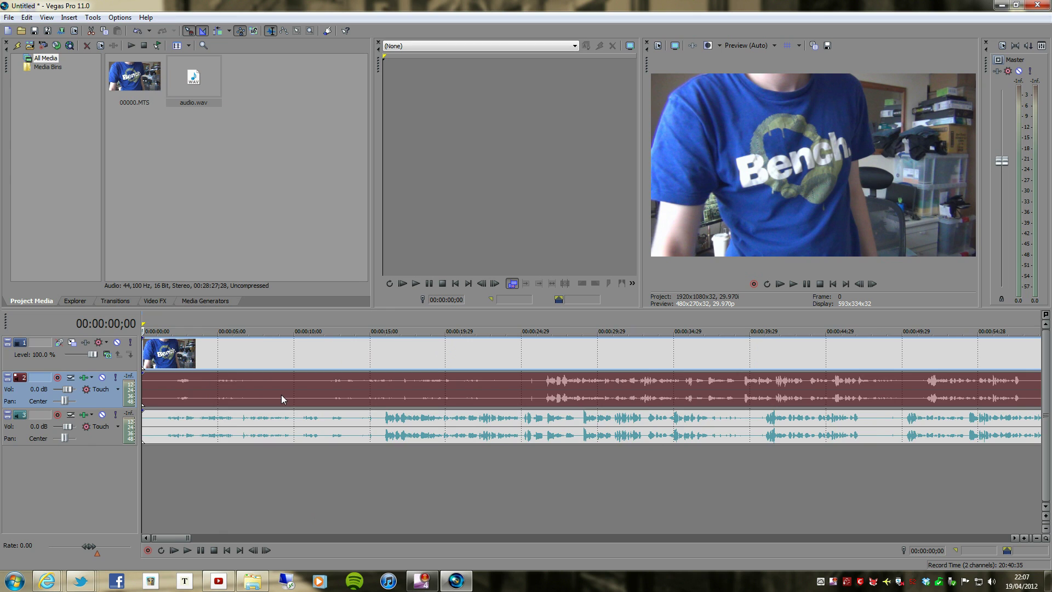
pyautogui.scroll(3, 281, 395)
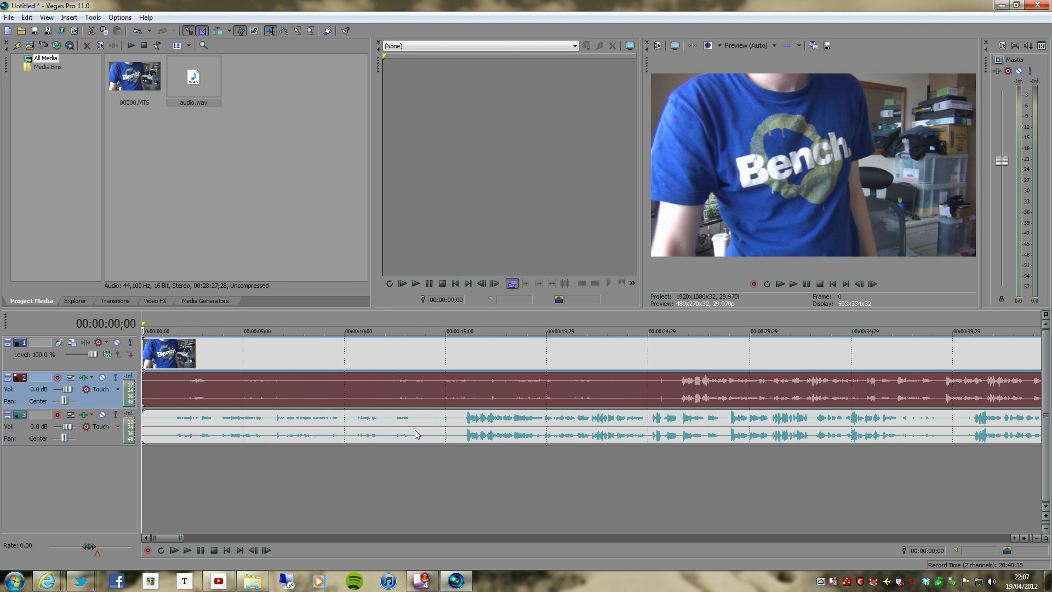
pyautogui.scroll(3, 659, 401)
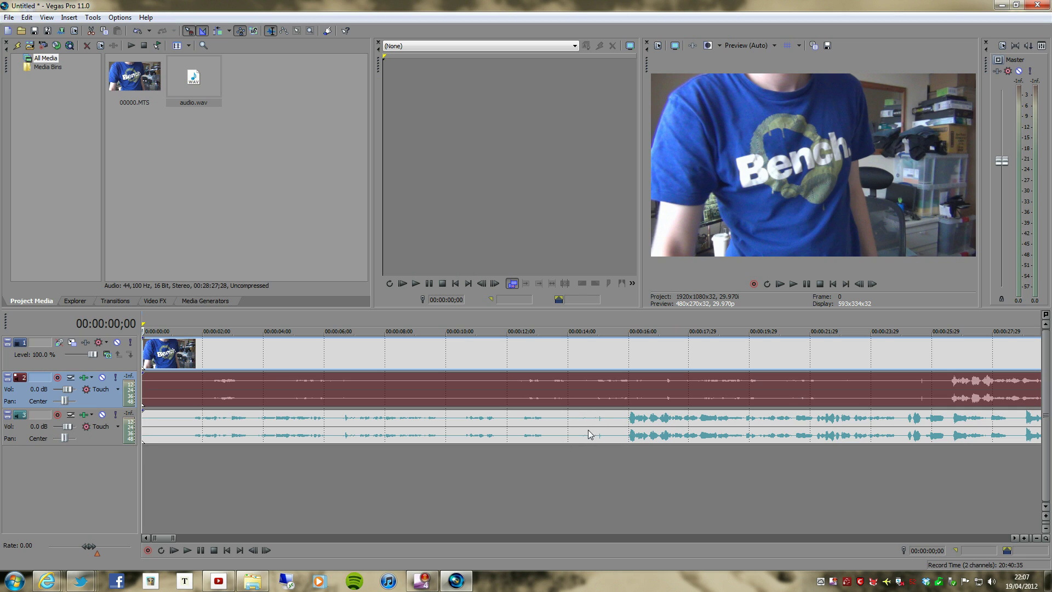
pyautogui.click(922, 388)
pyautogui.press('Left')
pyautogui.press('Left')
pyautogui.press('Left')
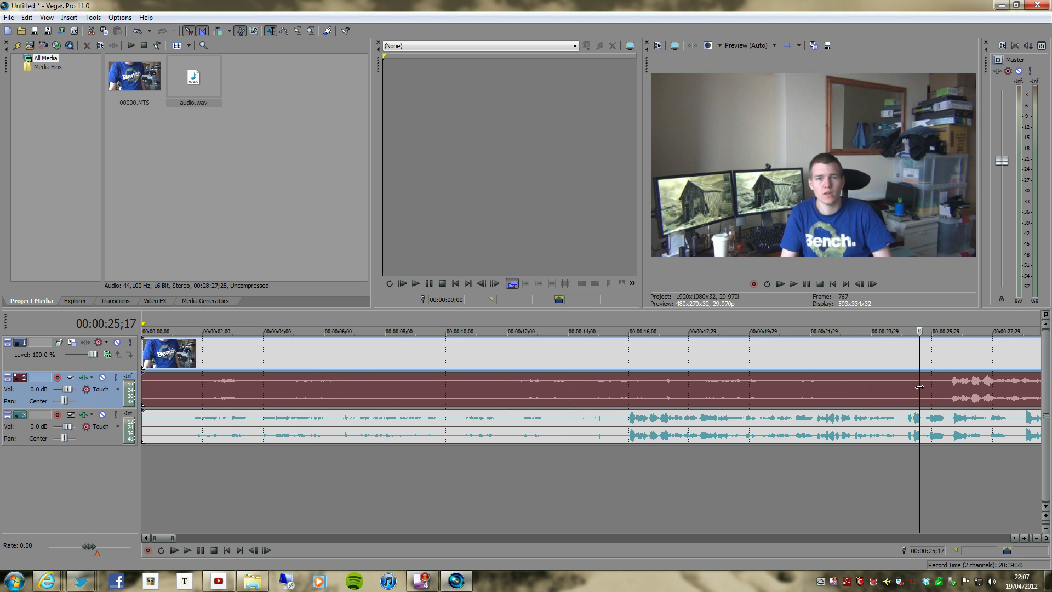
pyautogui.press('Right')
pyautogui.press('Right')
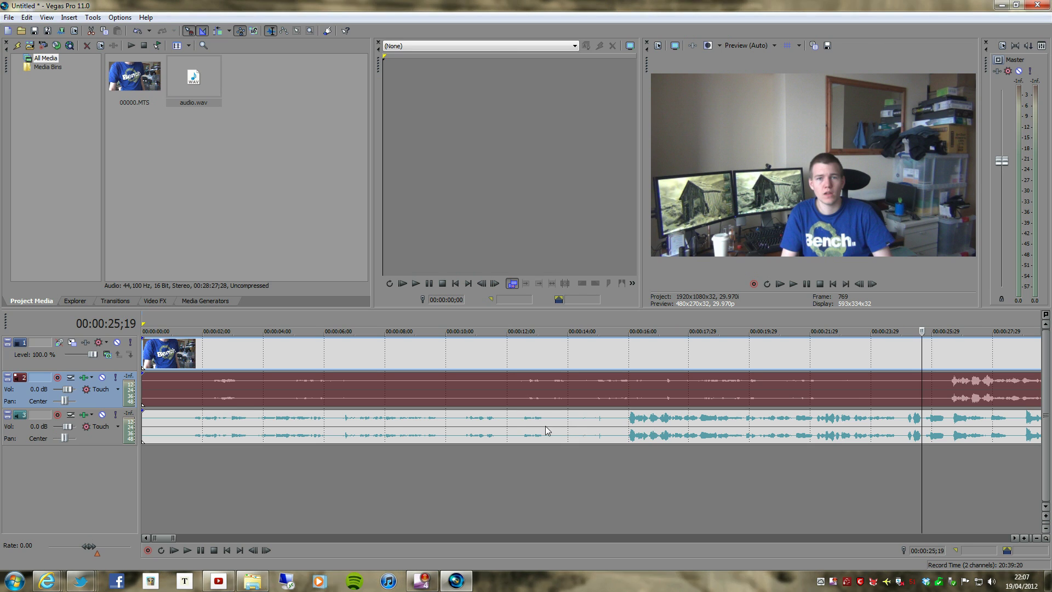
# Slide the audio.wav event right to the cursor and play back to check sync.
pyautogui.moveTo(551, 425)
pyautogui.mouseDown()
pyautogui.moveTo(893, 423)
pyautogui.moveTo(867, 419)
pyautogui.mouseUp()
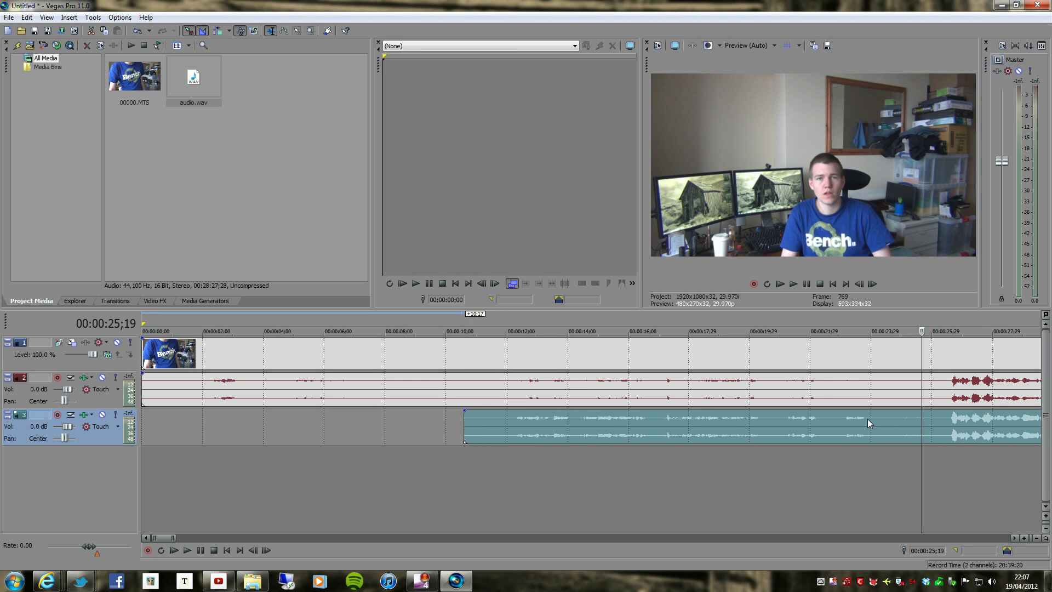
pyautogui.scroll(-2, 270, 391)
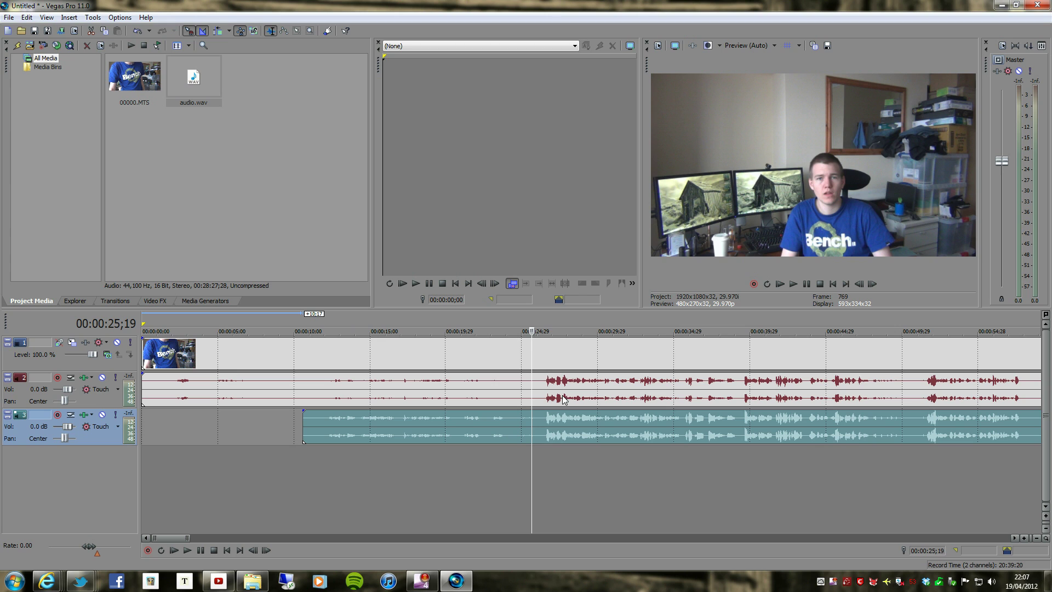
pyautogui.click(791, 284)
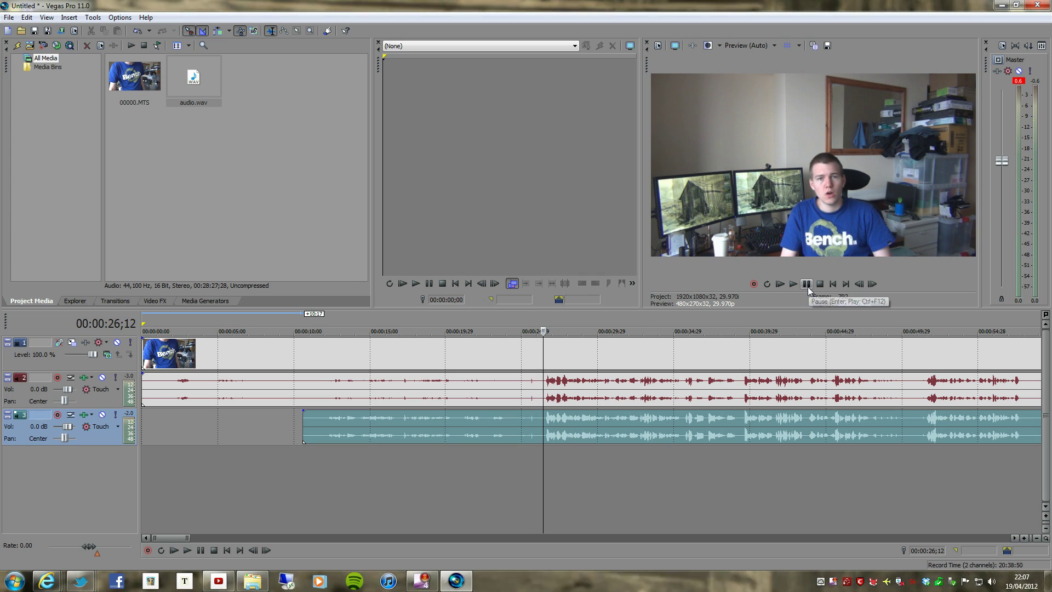
pyautogui.click(529, 389)
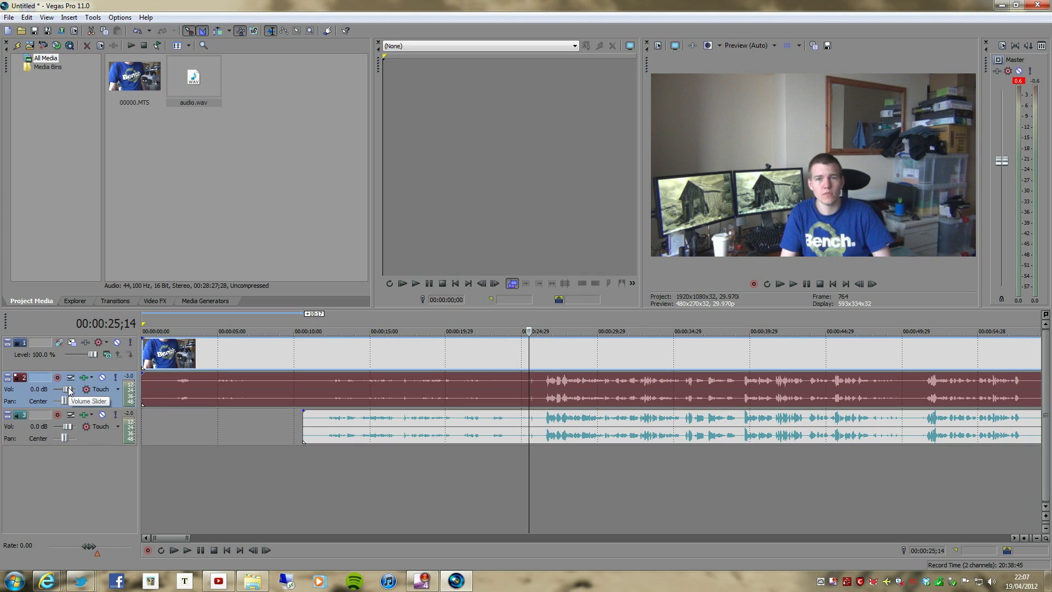
# Lower the camera audio track's volume and play back to hear the result.
pyautogui.moveTo(68, 386); pyautogui.dragTo(62, 388)
pyautogui.click(791, 285)
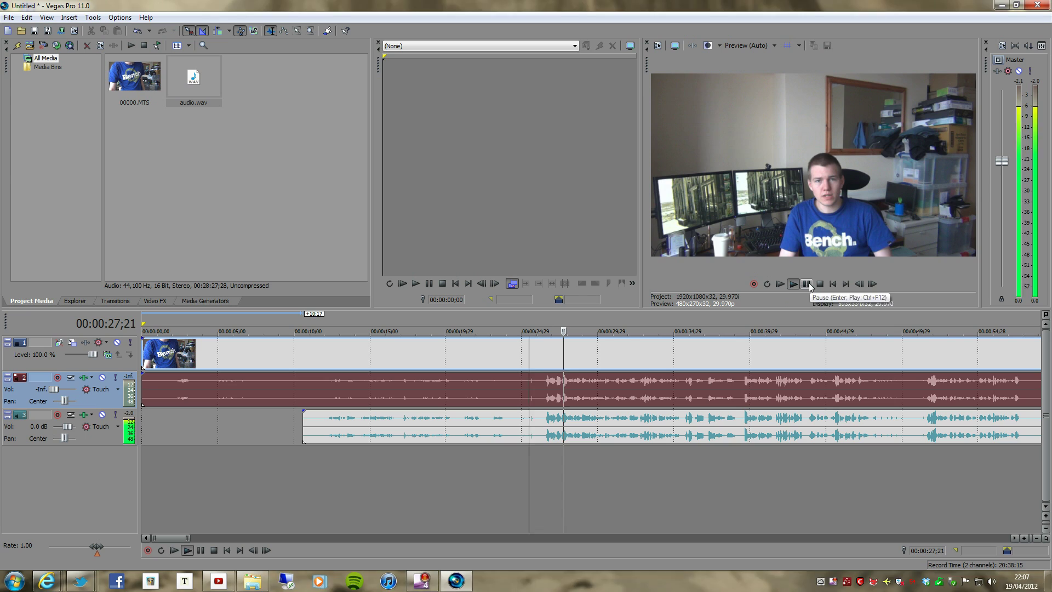
pyautogui.press('Return')
pyautogui.click(530, 405)
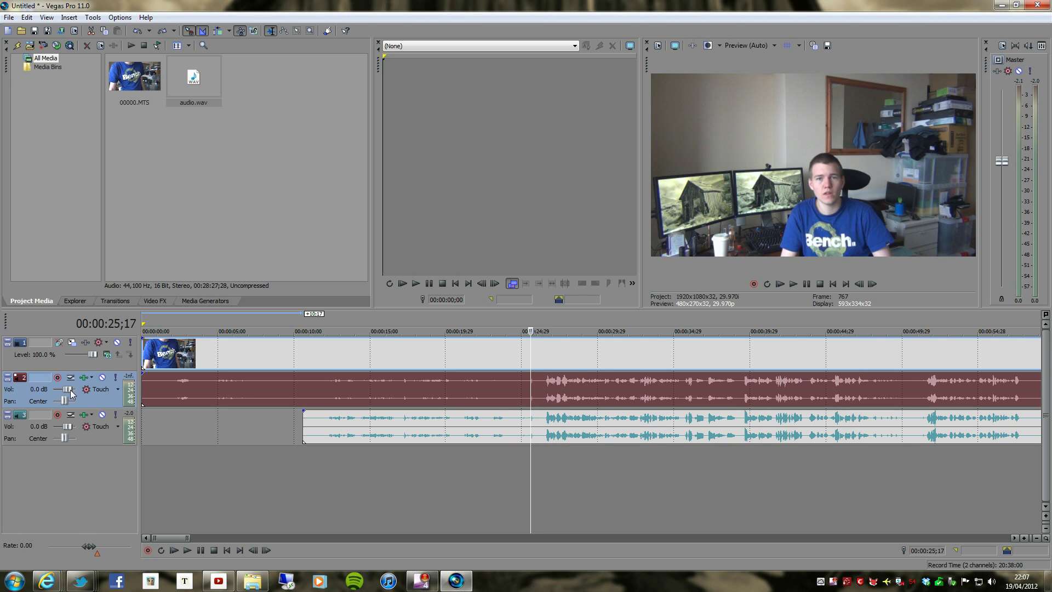
# Mute the external WAV track and play back the camera audio alone.
pyautogui.moveTo(66, 427); pyautogui.dragTo(49, 426)
pyautogui.click(791, 285)
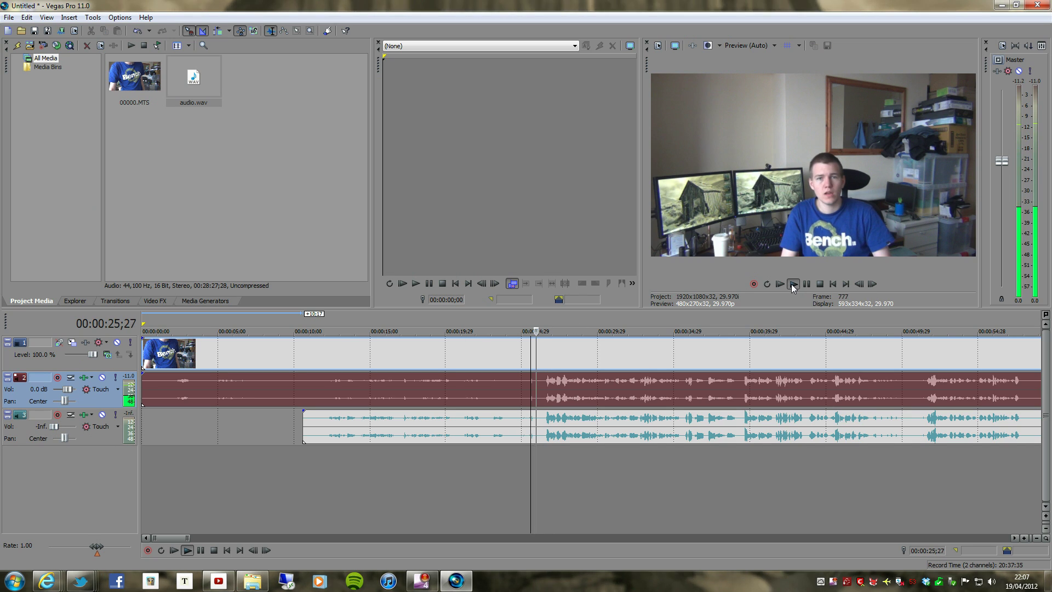
pyautogui.click(804, 283)
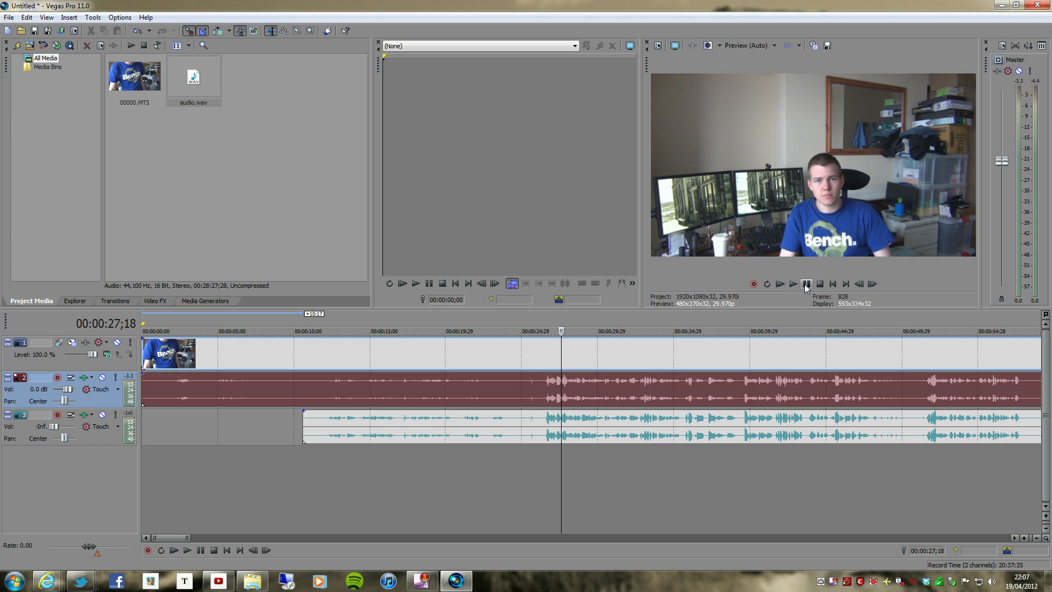
pyautogui.click(536, 389)
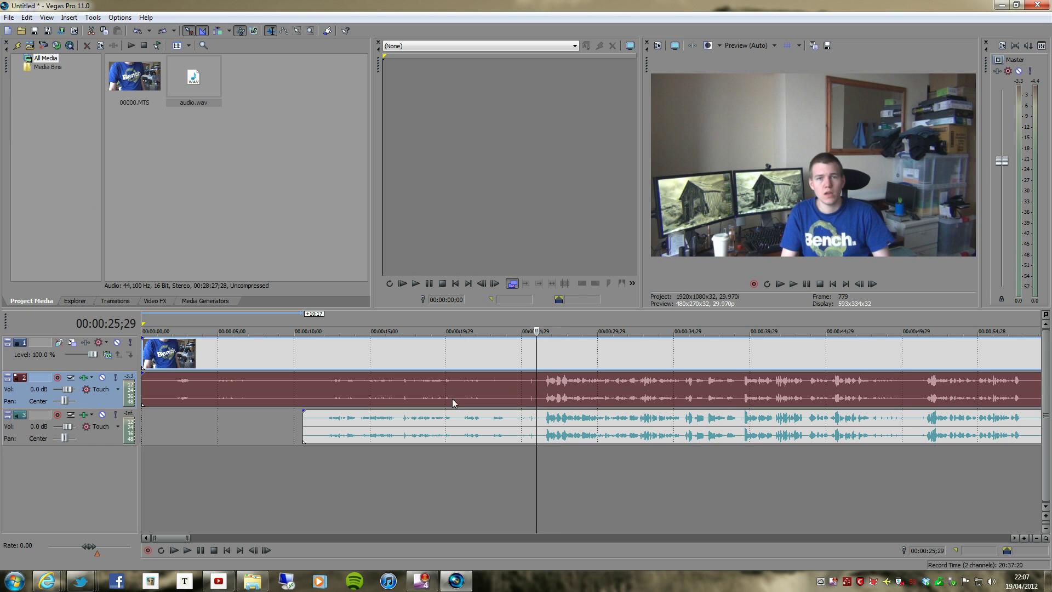
# Drag the camera audio volume to -Inf and play back the external audio alone.
pyautogui.moveTo(68, 388); pyautogui.dragTo(55, 387)
pyautogui.click(793, 284)
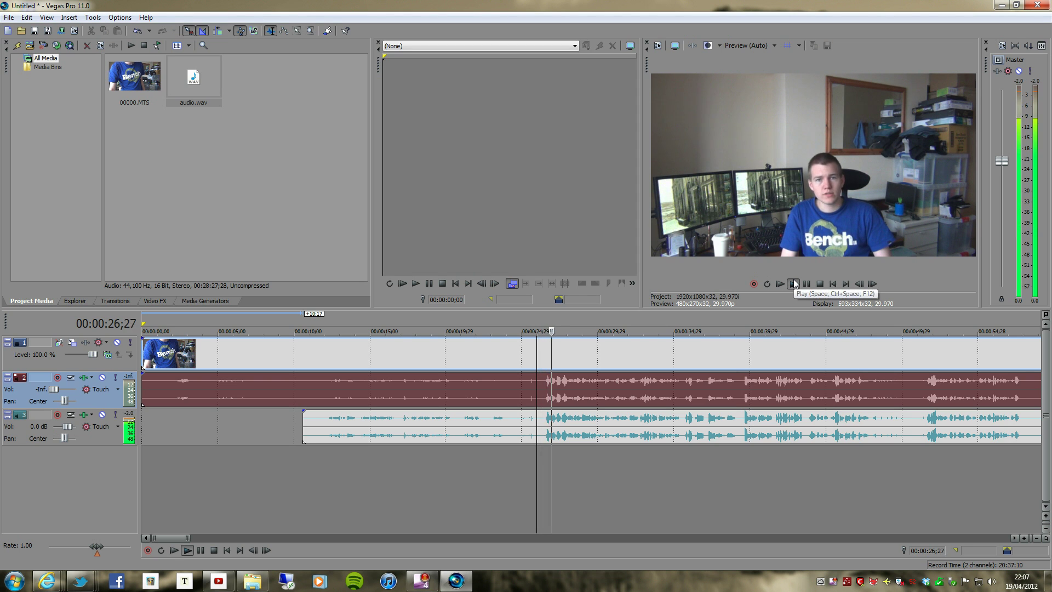
pyautogui.click(807, 284)
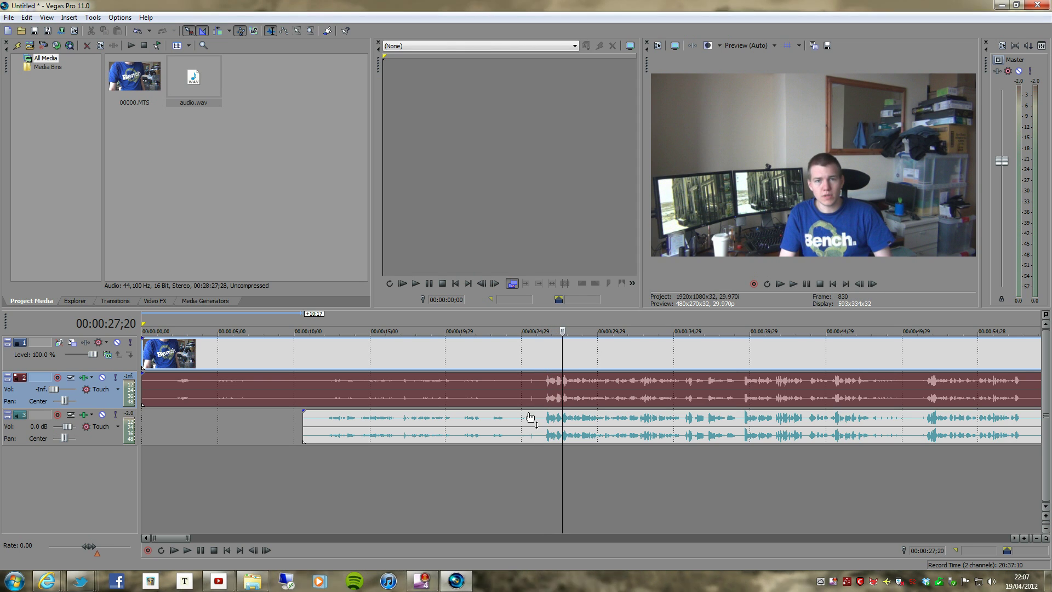
pyautogui.click(525, 384)
pyautogui.scroll(-2, 525, 384)
pyautogui.scroll(-2, 555, 408)
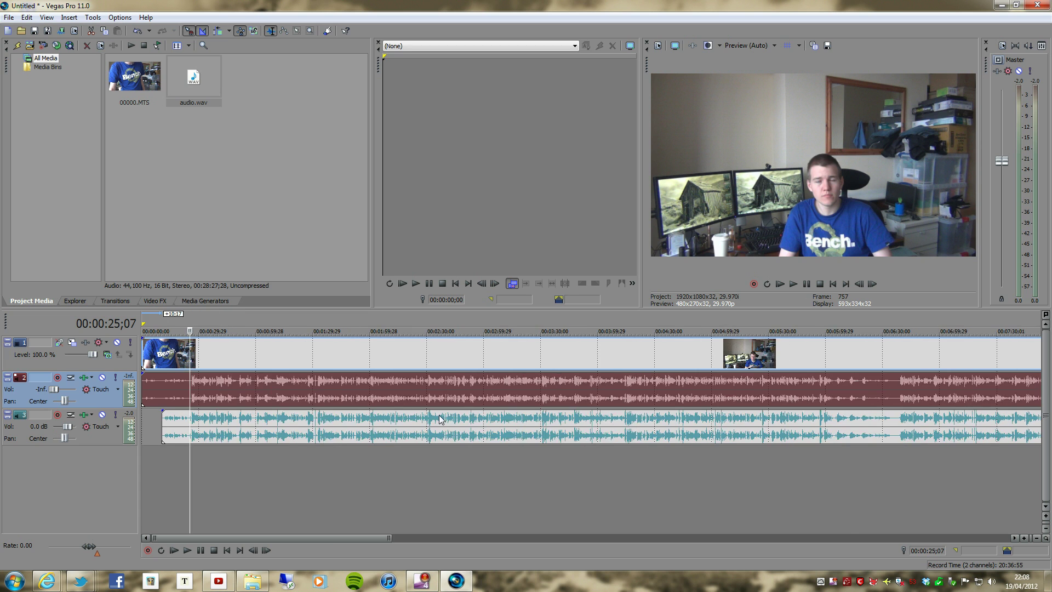
pyautogui.scroll(-2, 412, 419)
pyautogui.scroll(-1, 314, 427)
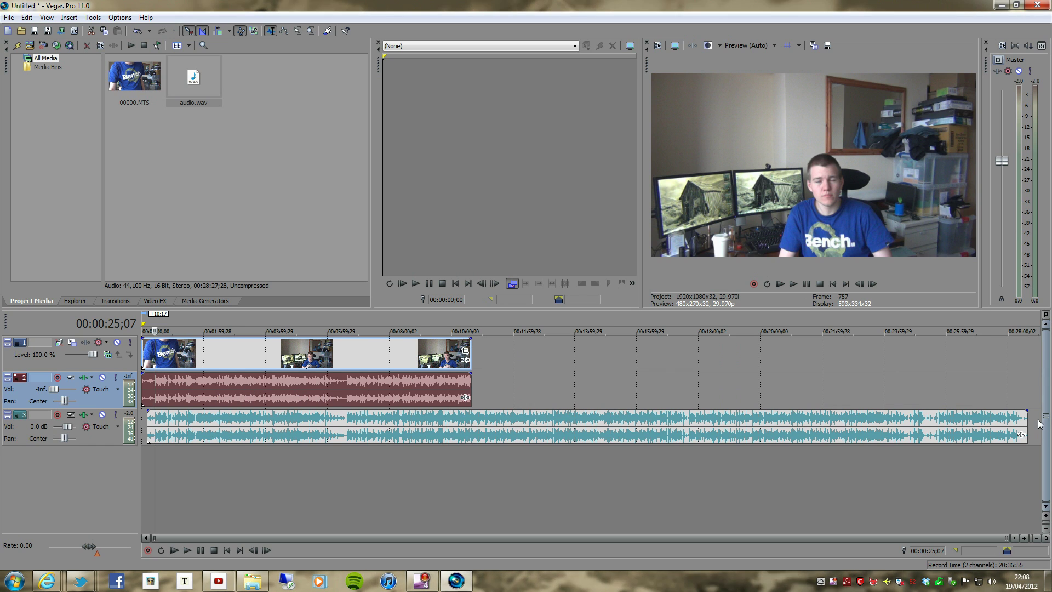
# Trim the audio.wav event's right edge back to the end of the video event.
pyautogui.moveTo(769, 437); pyautogui.dragTo(470, 444)
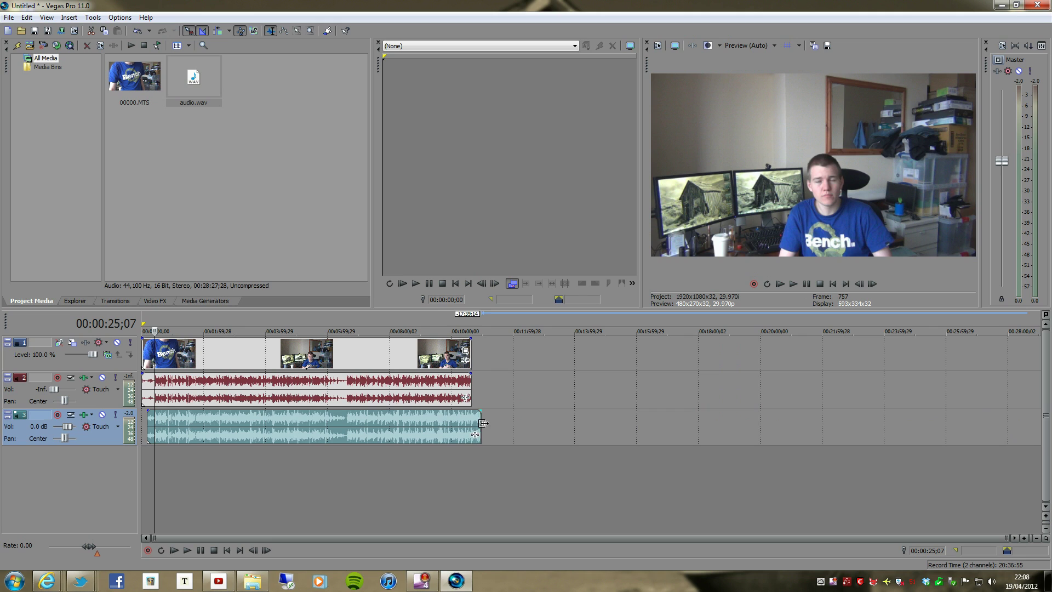